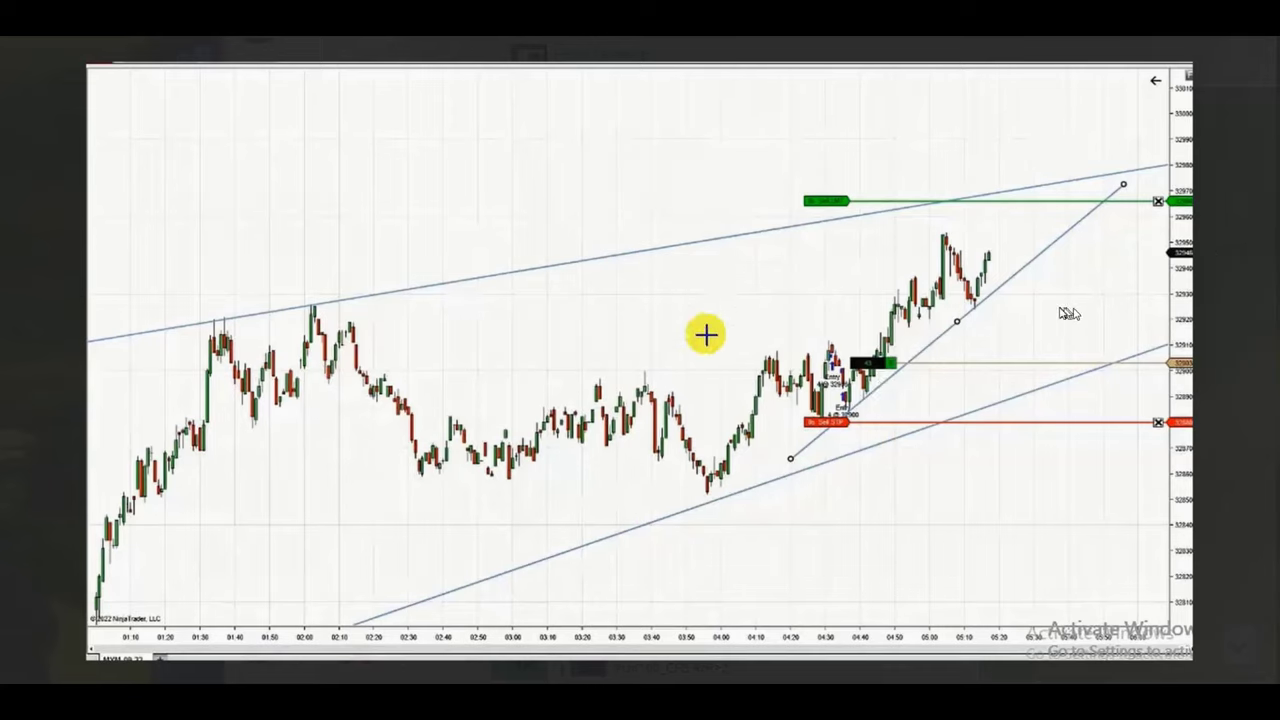
Draw a green support line along the recent lows and a parallel channel line above the highs
click(684, 494)
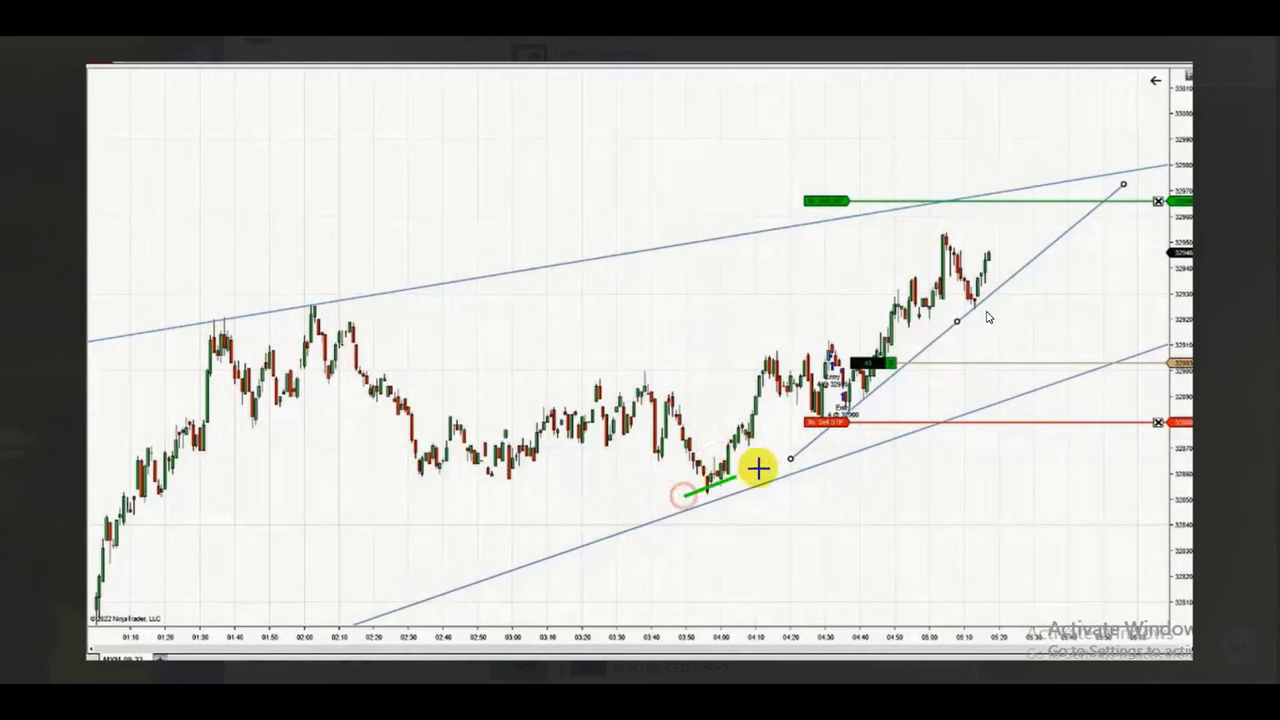
click(906, 380)
click(686, 401)
click(852, 316)
Draw a long green line along the rising trendline to the wedge apex, plus a parallel line
click(818, 432)
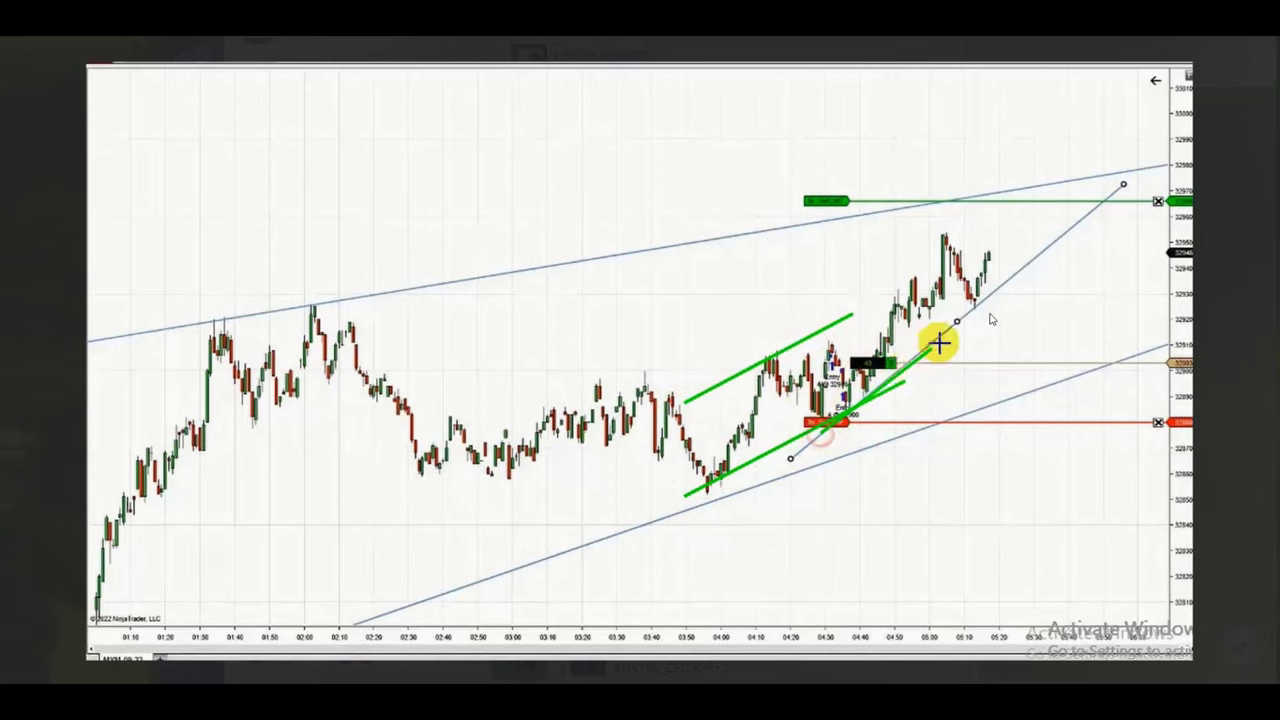
click(1122, 186)
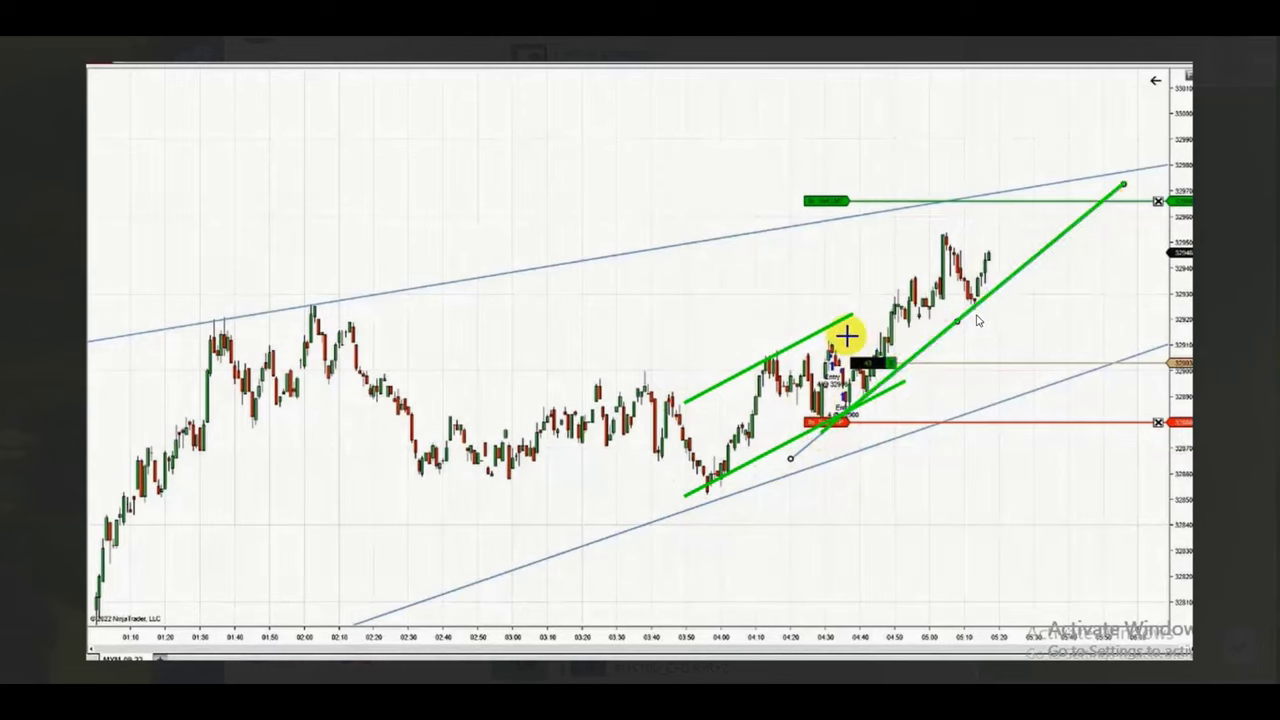
click(806, 357)
click(1036, 148)
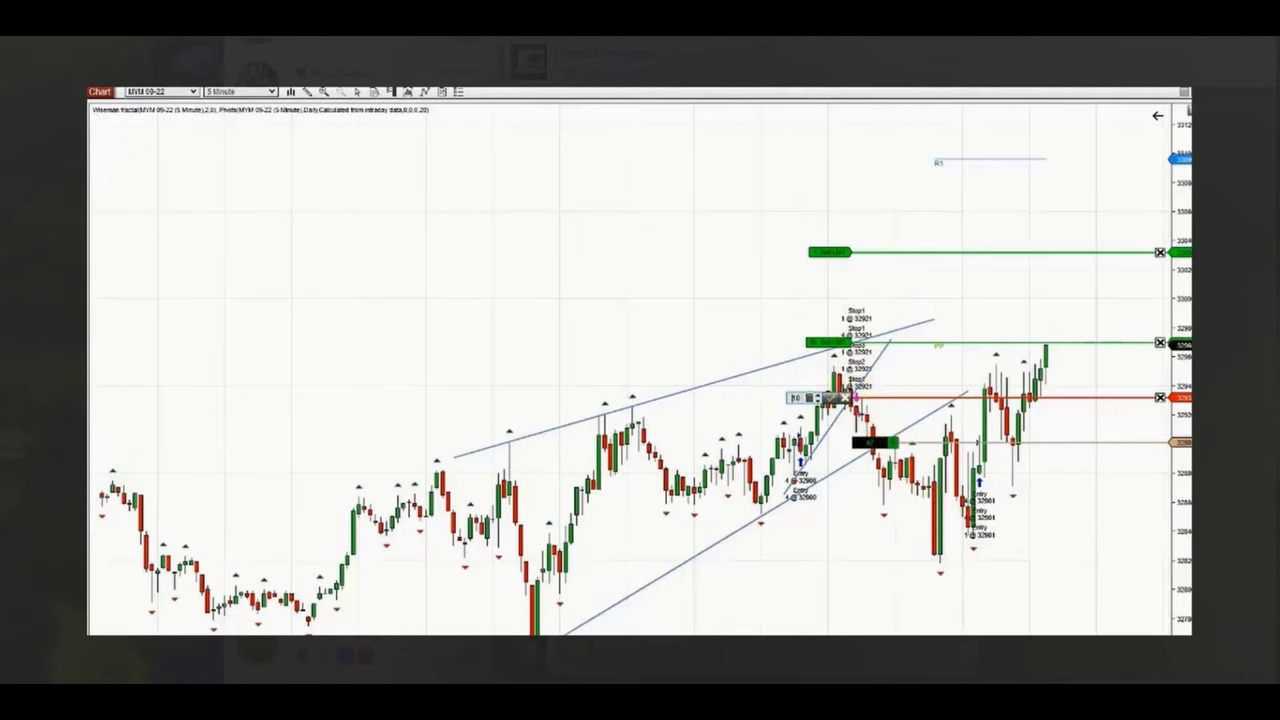
Draw green lines along the wedge's lower and upper edges on the MYM chart
click(537, 634)
click(1160, 497)
click(415, 467)
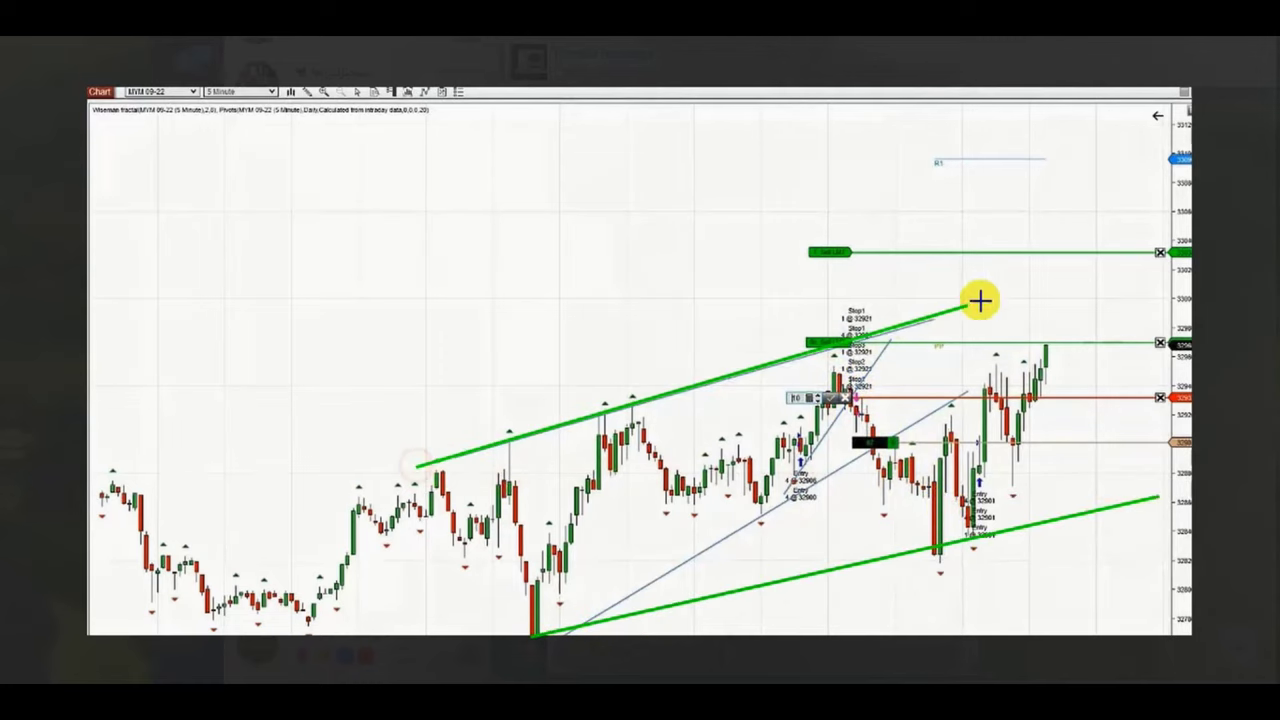
click(1134, 256)
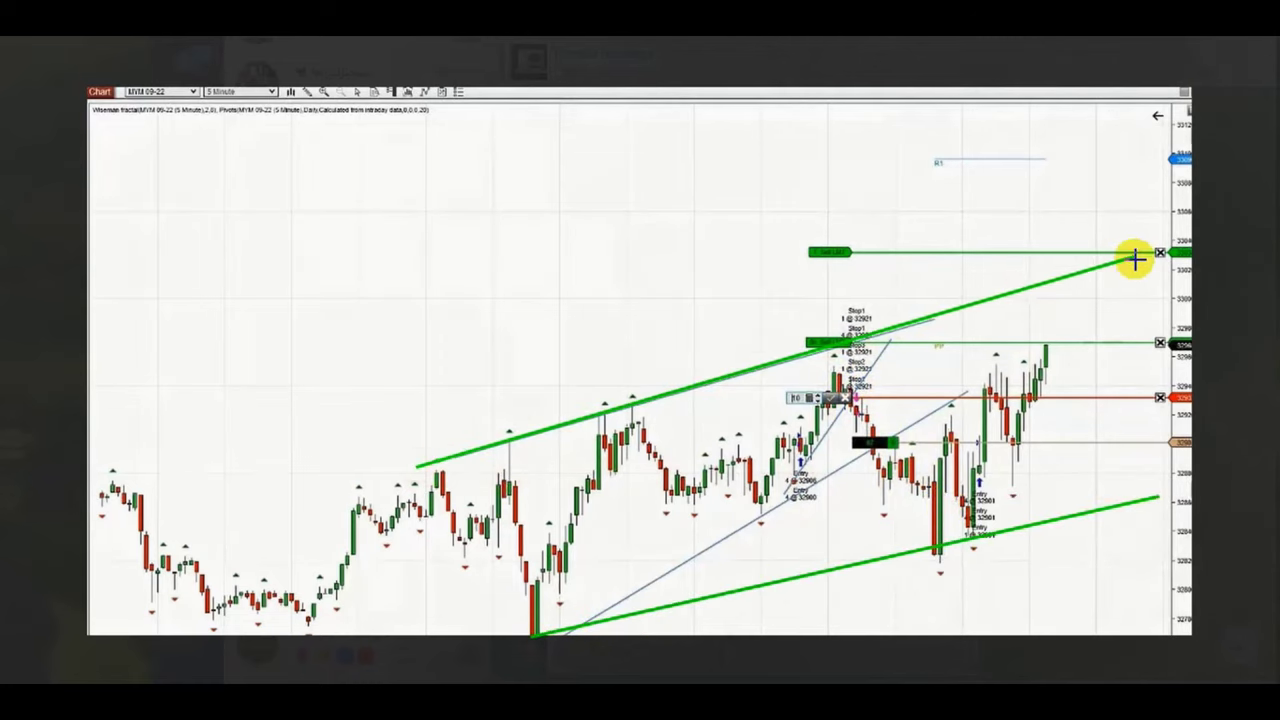
Add green lines at the recent lows and along the inner and lower rising trendlines
click(932, 564)
click(1026, 490)
click(941, 457)
click(1013, 355)
click(966, 540)
click(1138, 286)
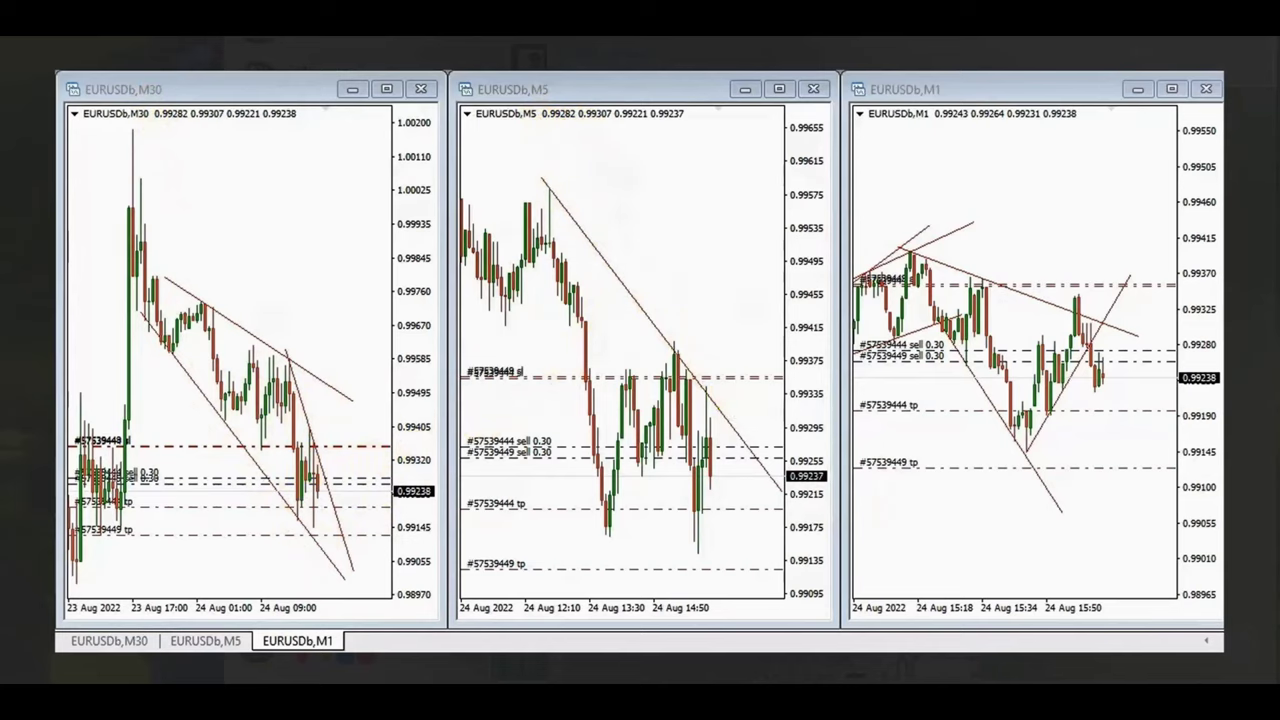
Draw two parallel green lines over the M5 downtrend and move the M1 stop-loss near 0.99250
mouse_move(537, 175)
mouse_down()
mouse_move(818, 513)
mouse_move(812, 530)
mouse_up()
drag(504, 315, 690, 668)
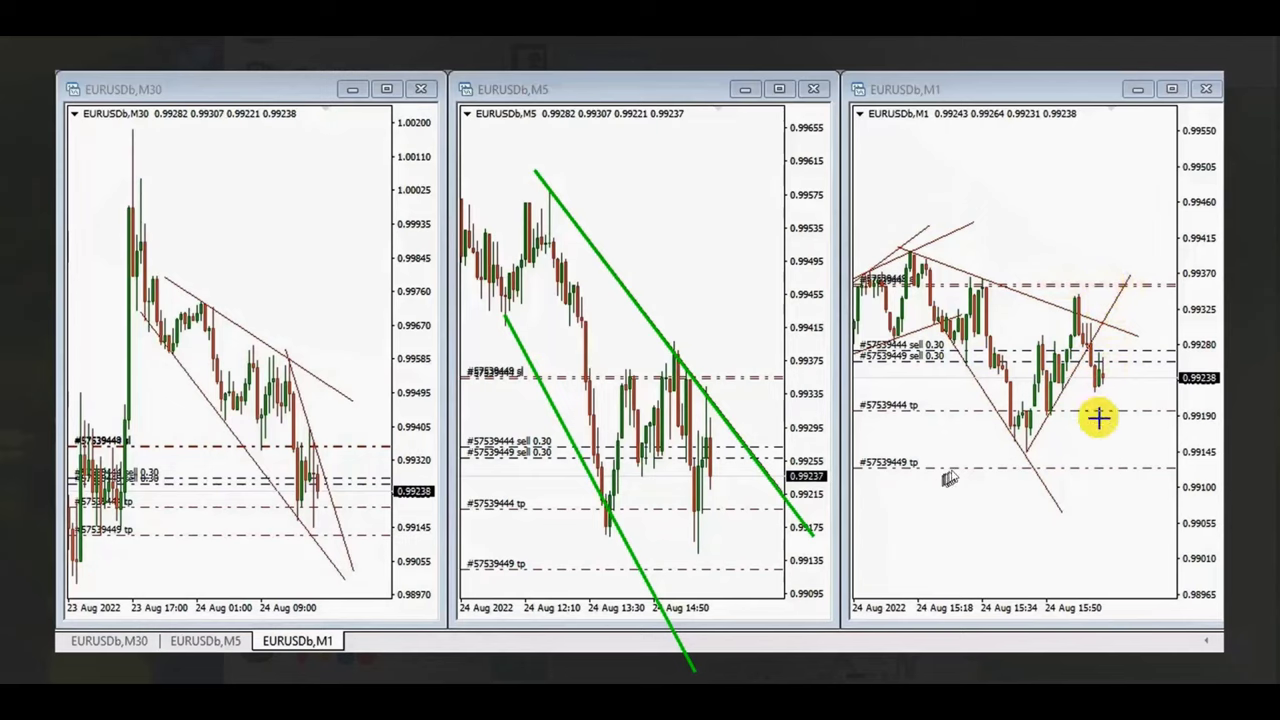
click(1094, 487)
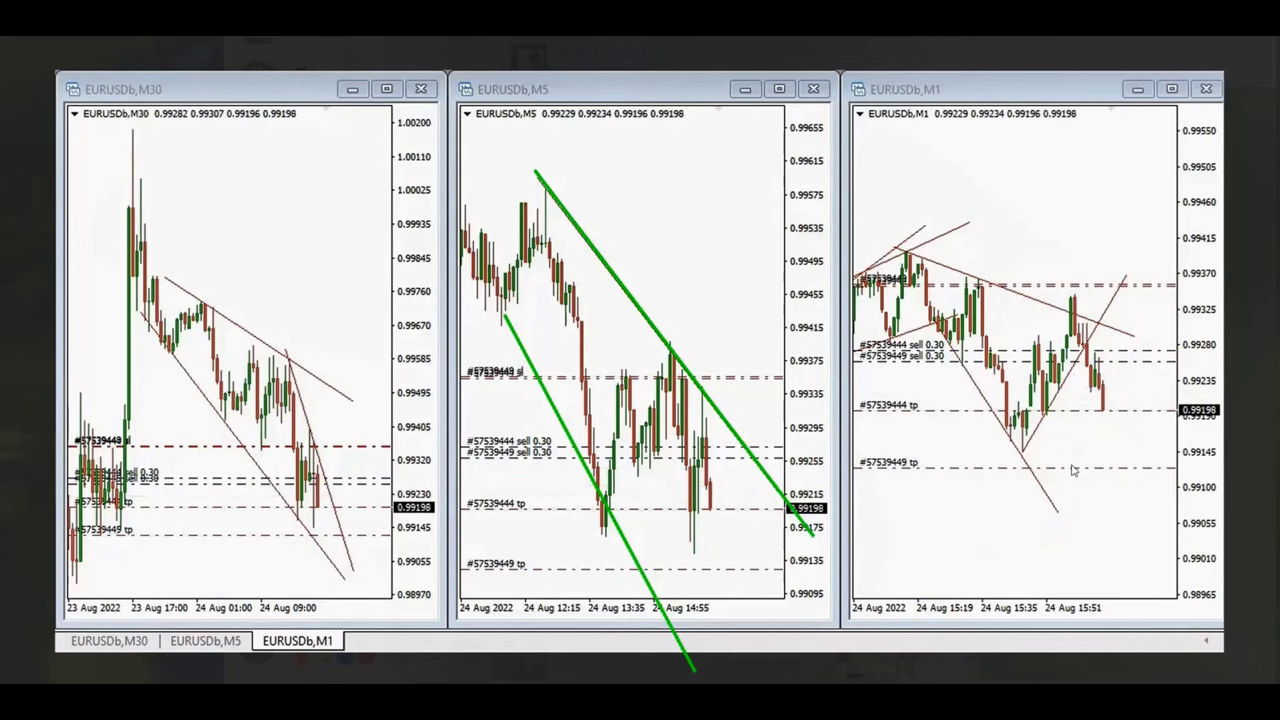
drag(1073, 470, 1103, 417)
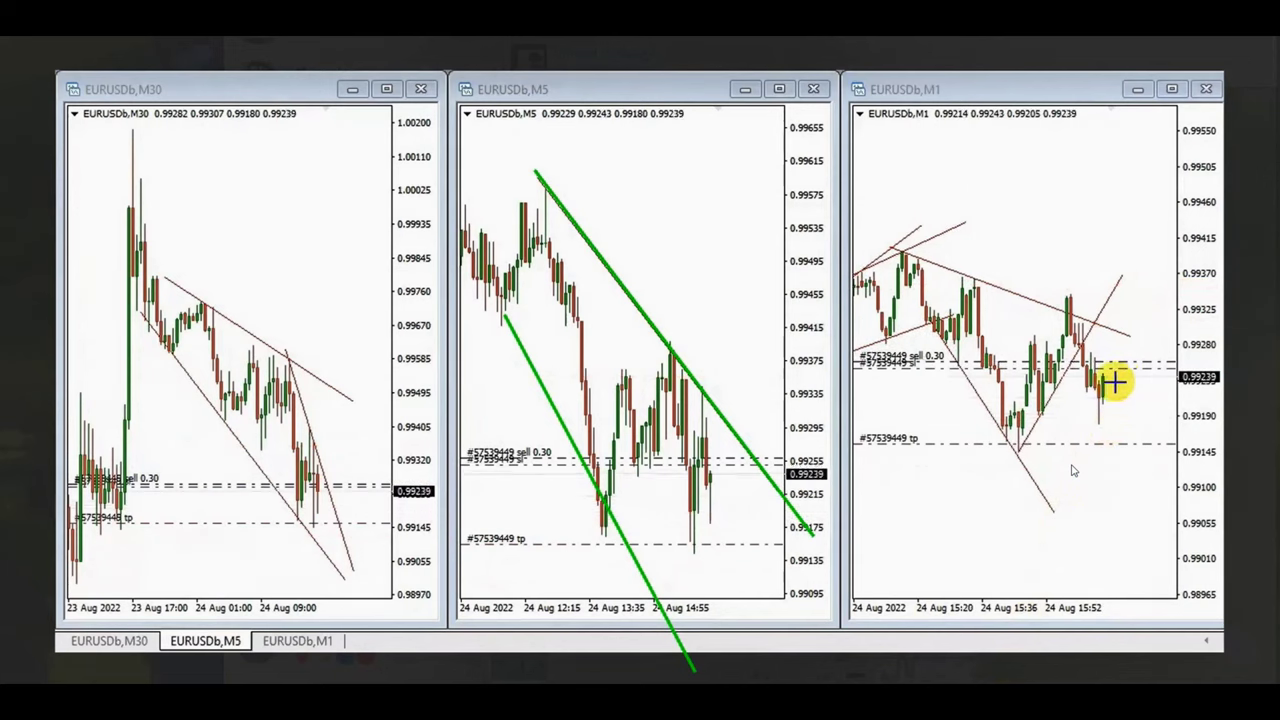
drag(1073, 470, 1103, 429)
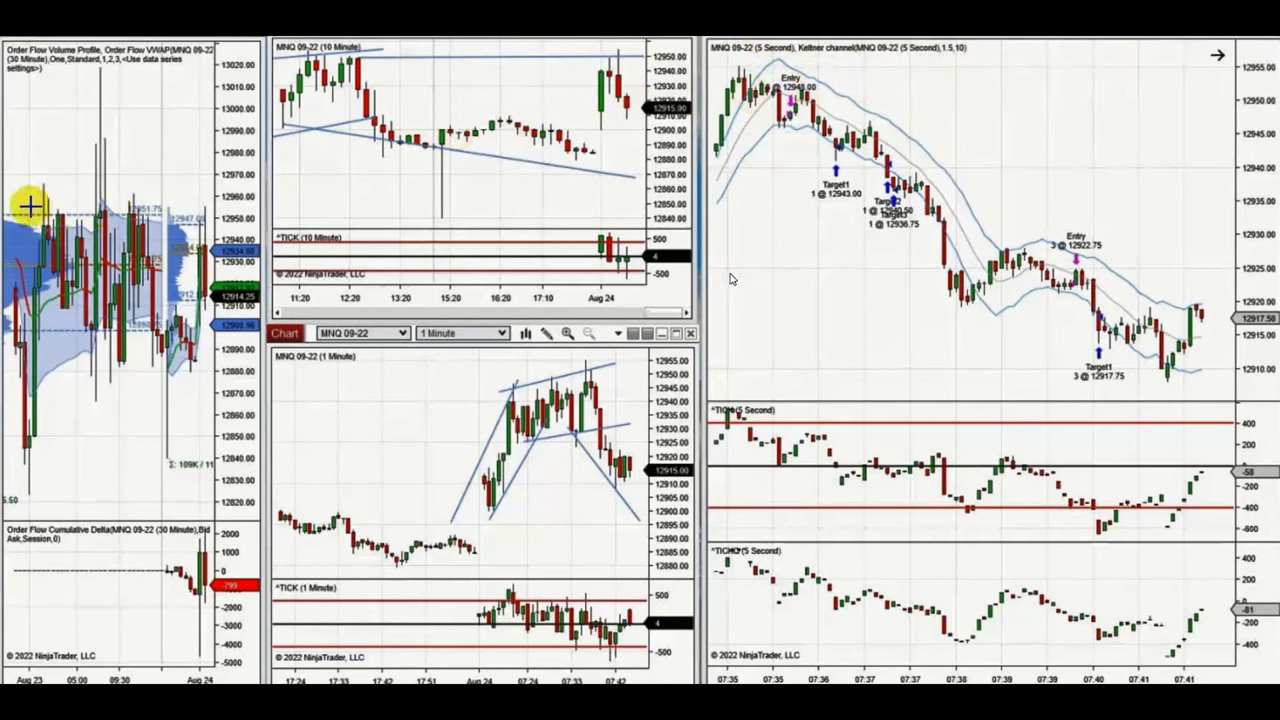
Box the order-flow chart's range top and bottom in green, and trace the 10-minute chart's bounds
drag(25, 207, 209, 218)
drag(30, 375, 207, 376)
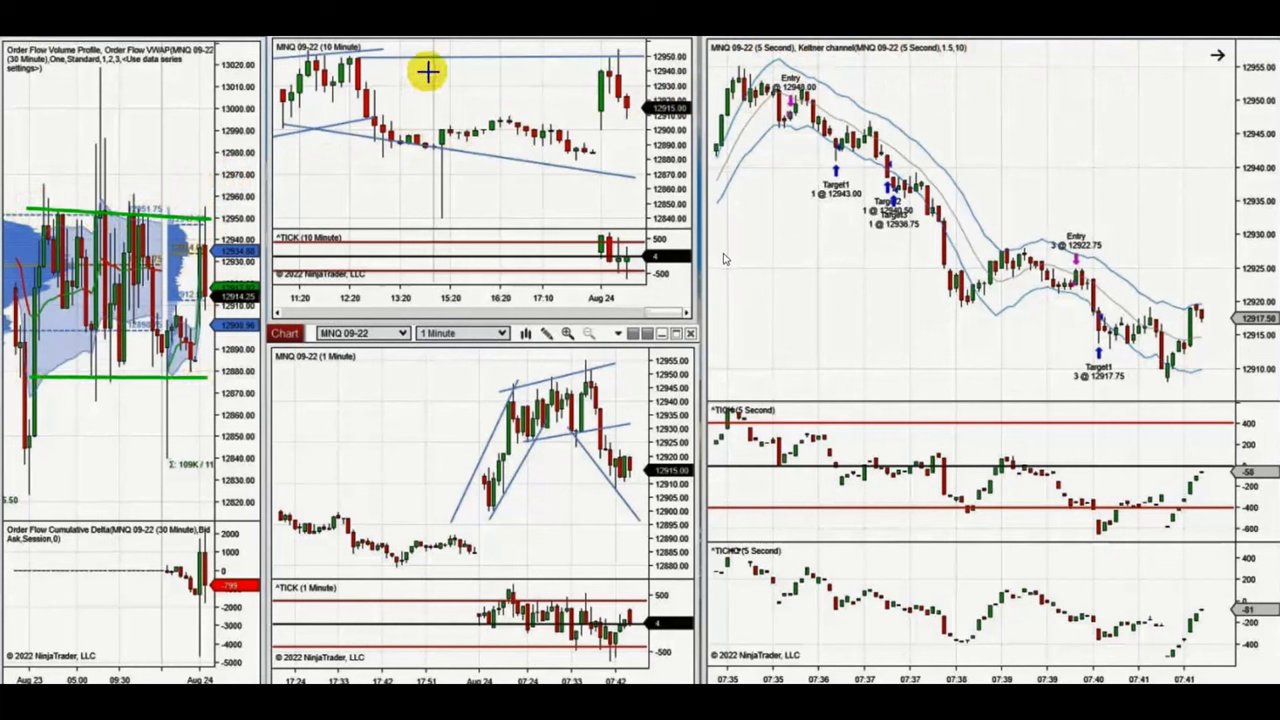
drag(292, 55, 635, 62)
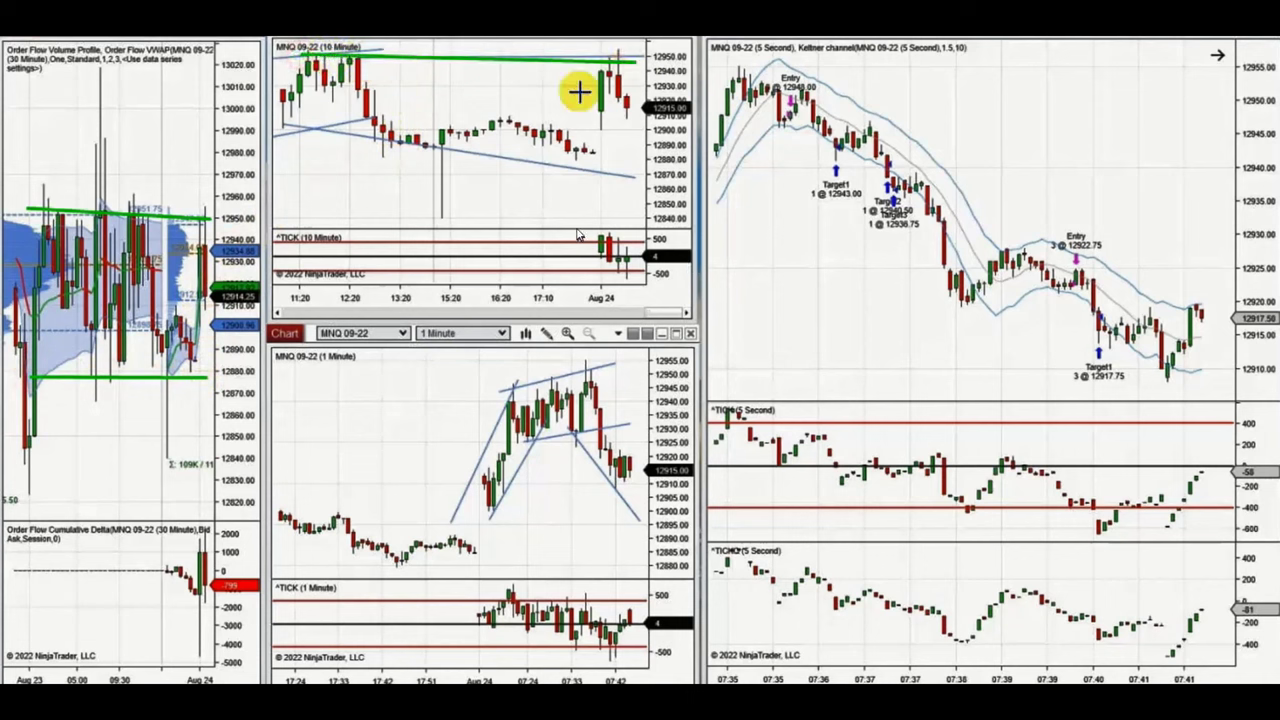
drag(314, 128, 640, 175)
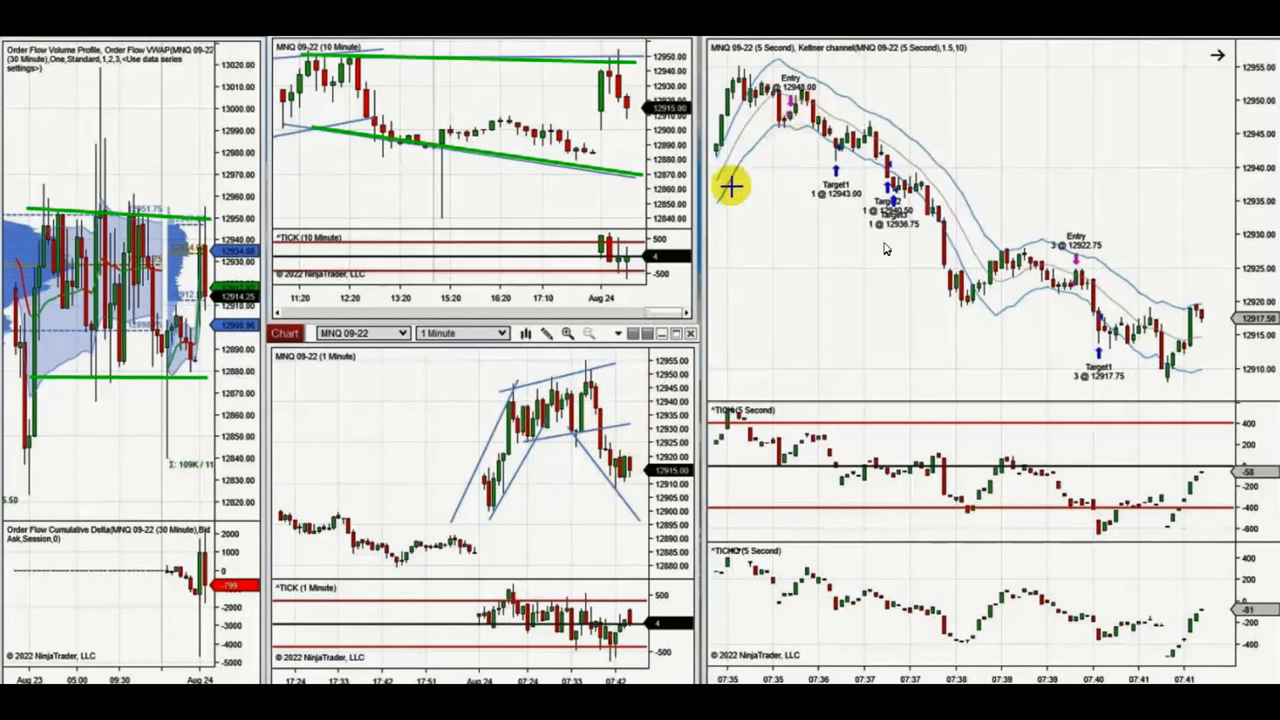
Draw green lines around the opening rally and falling highs, then two parallel descending channel lines
drag(710, 177, 762, 55)
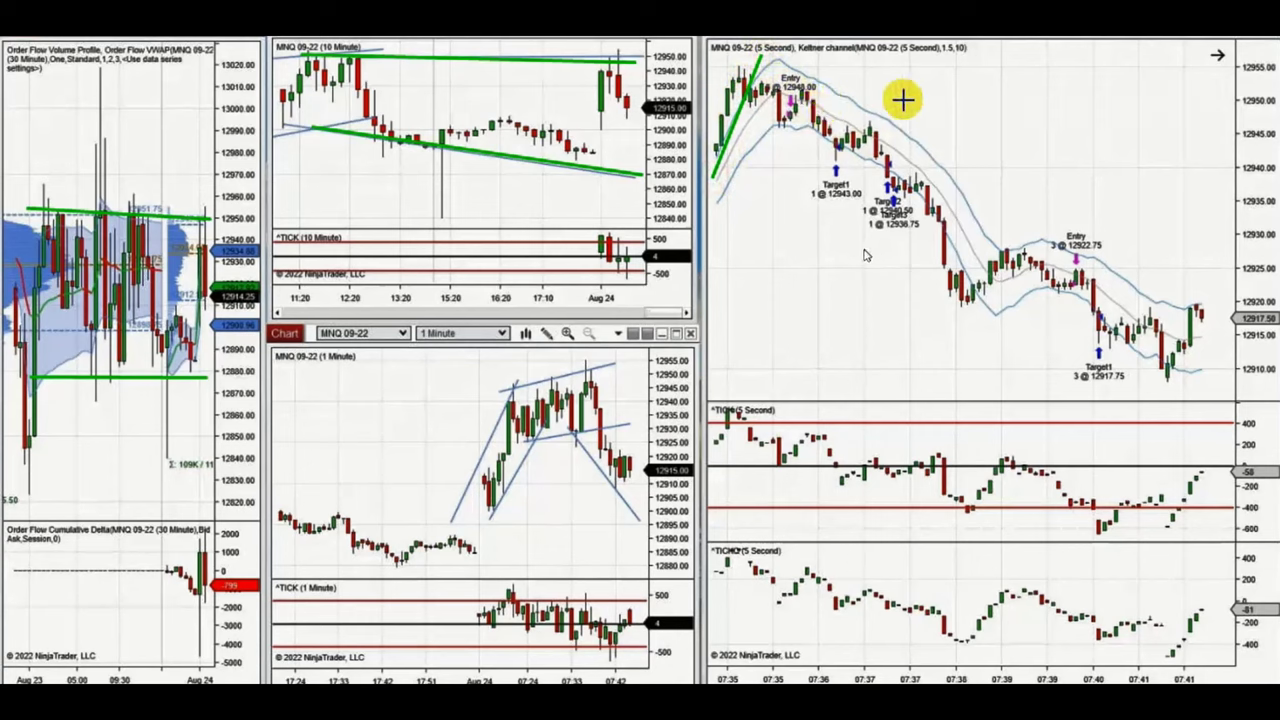
drag(734, 66, 892, 118)
drag(750, 96, 814, 155)
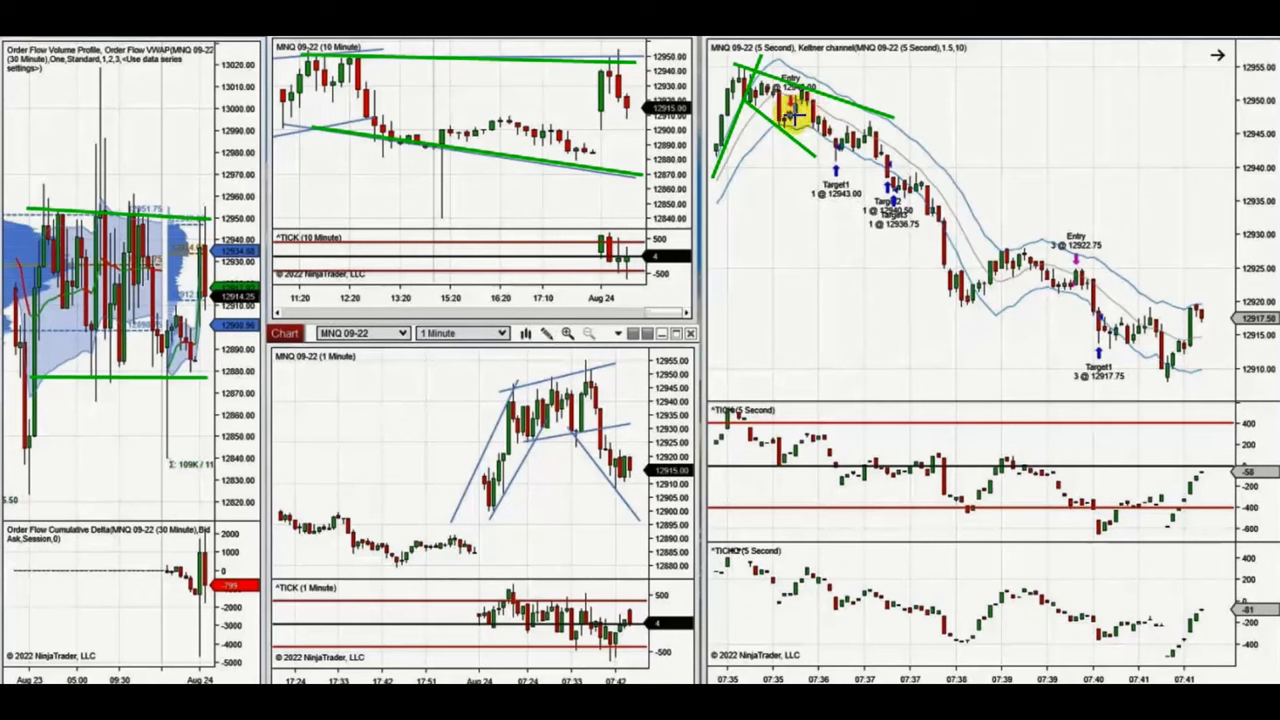
drag(838, 145, 1223, 363)
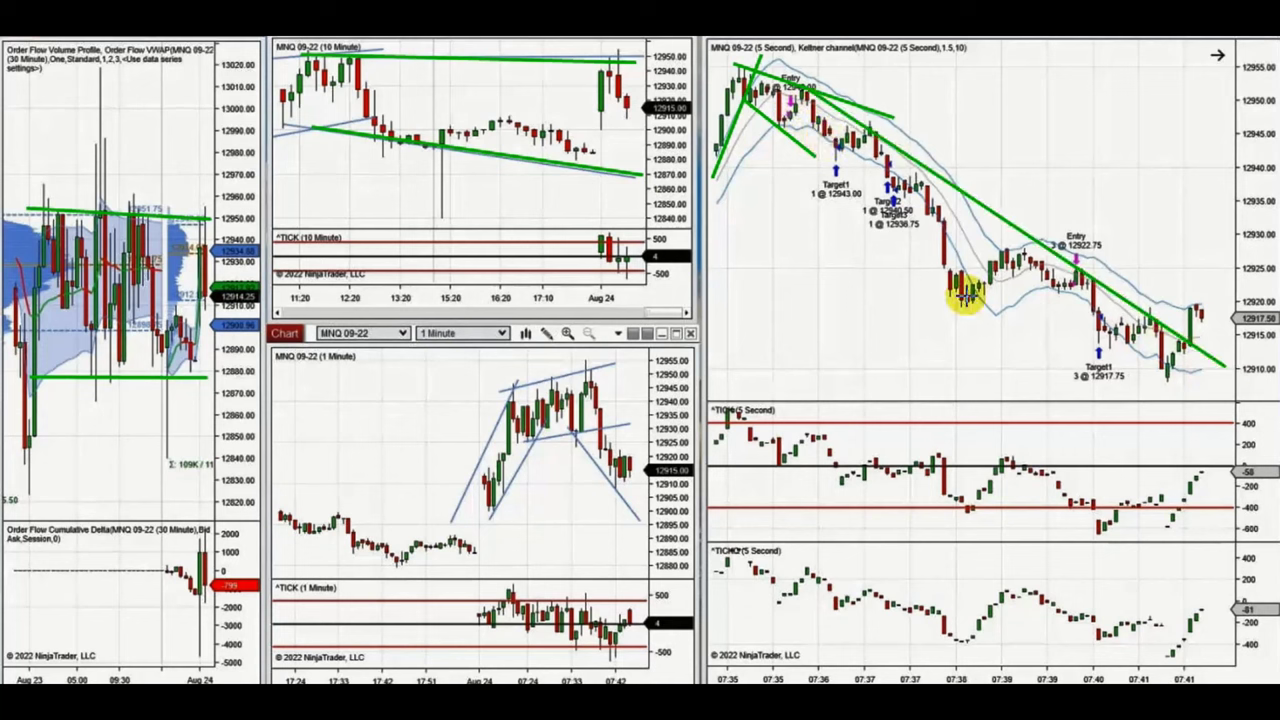
mouse_move(806, 201)
mouse_down()
mouse_move(1160, 392)
mouse_move(1188, 426)
mouse_up()
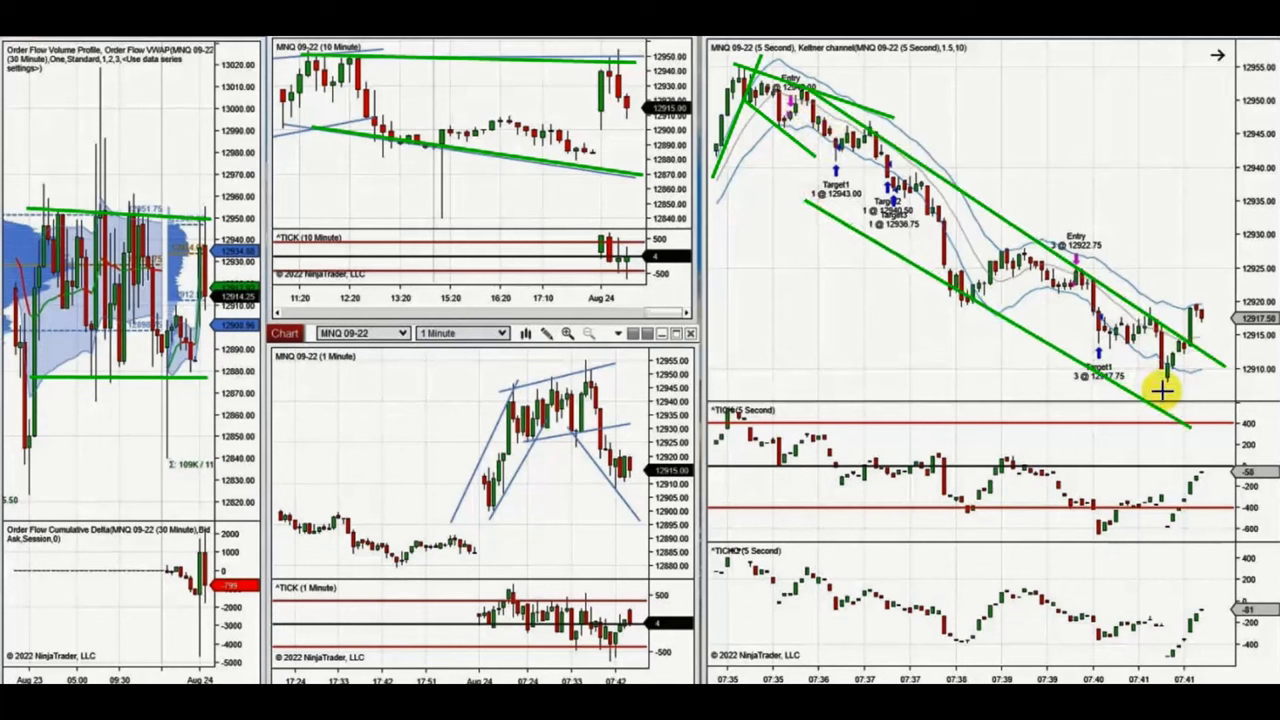